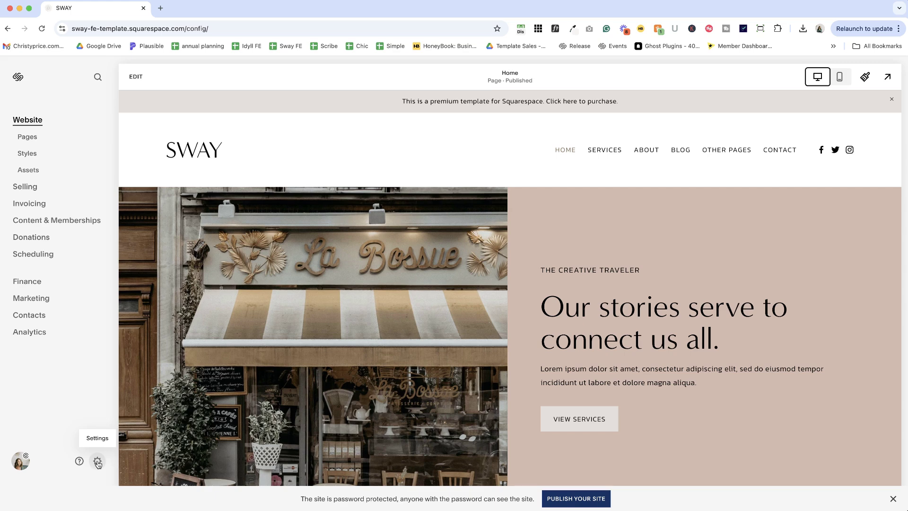
From site settings, view the Pinterest Save Buttons page, then return to the editor.
click(97, 462)
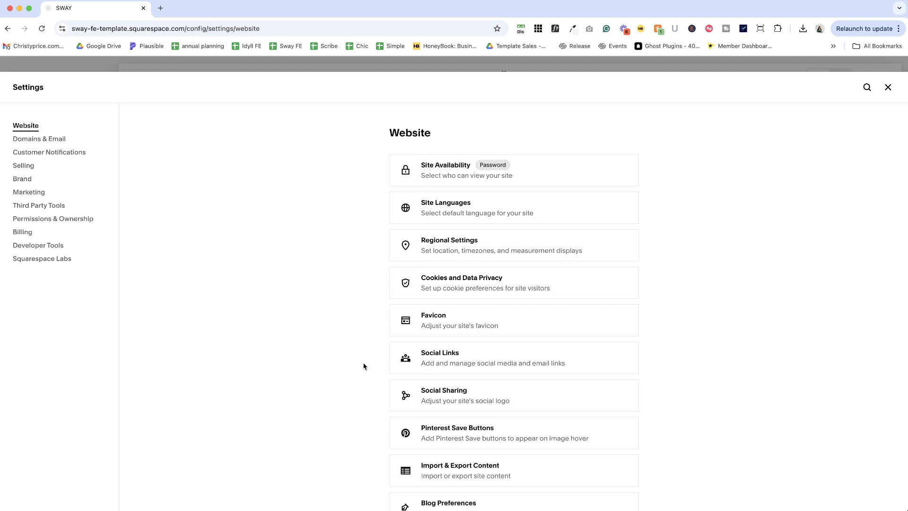
click(437, 436)
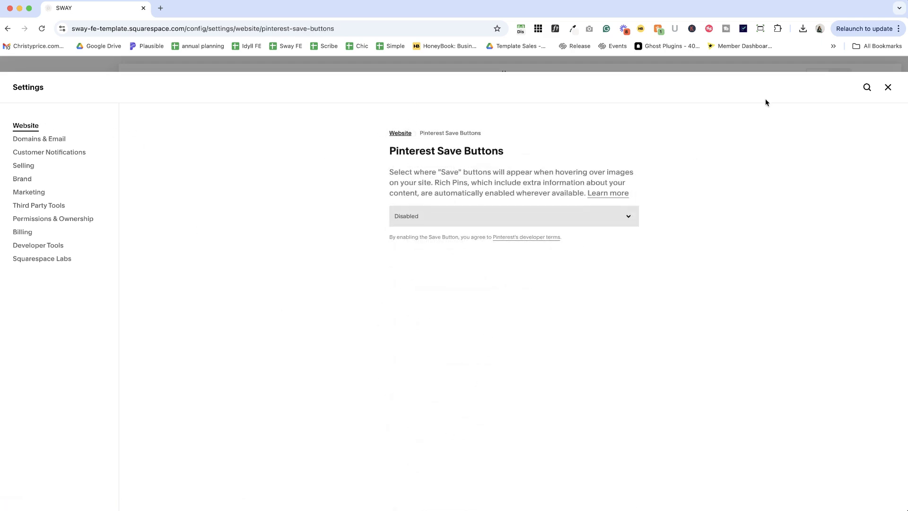
click(888, 87)
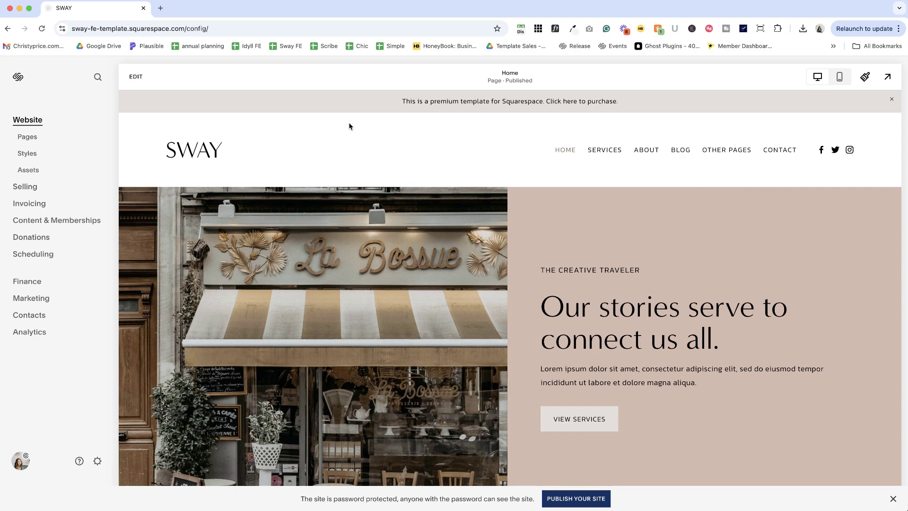
Search settings for 'pint', view Pinterest Save Buttons, then close settings again.
click(97, 78)
text(pint)
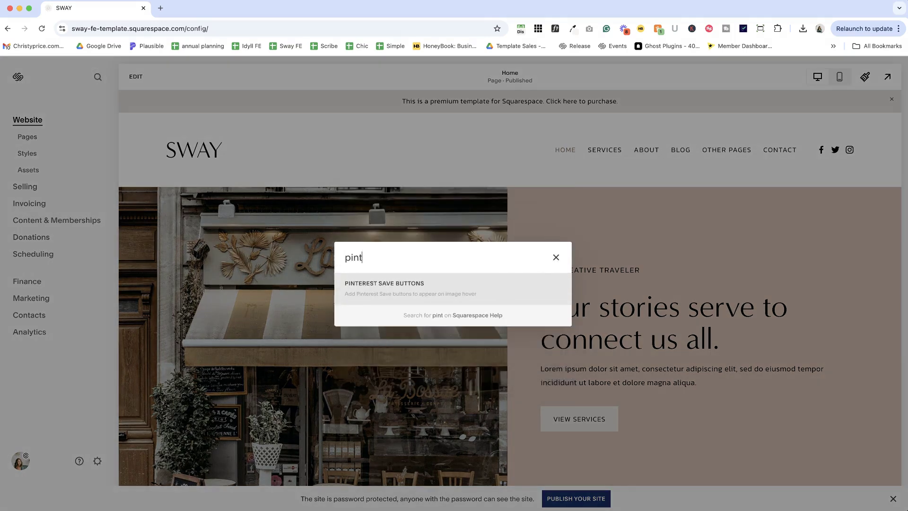
click(401, 289)
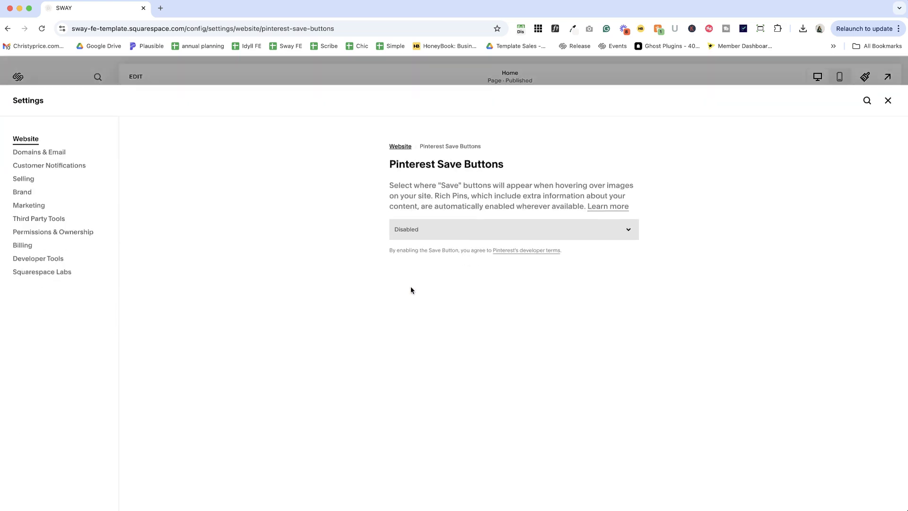
click(887, 87)
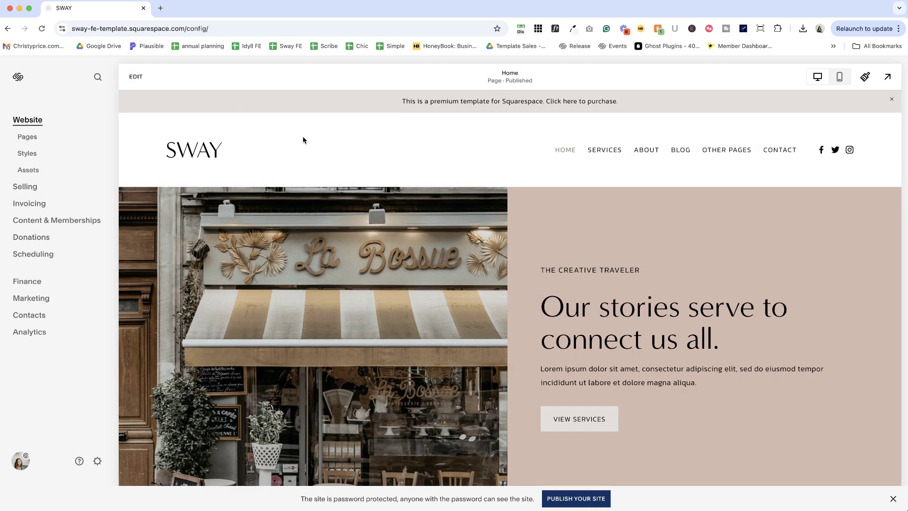
Use the / search shortcut with 'pint' to reopen the Pinterest Save Buttons settings.
key(slash)
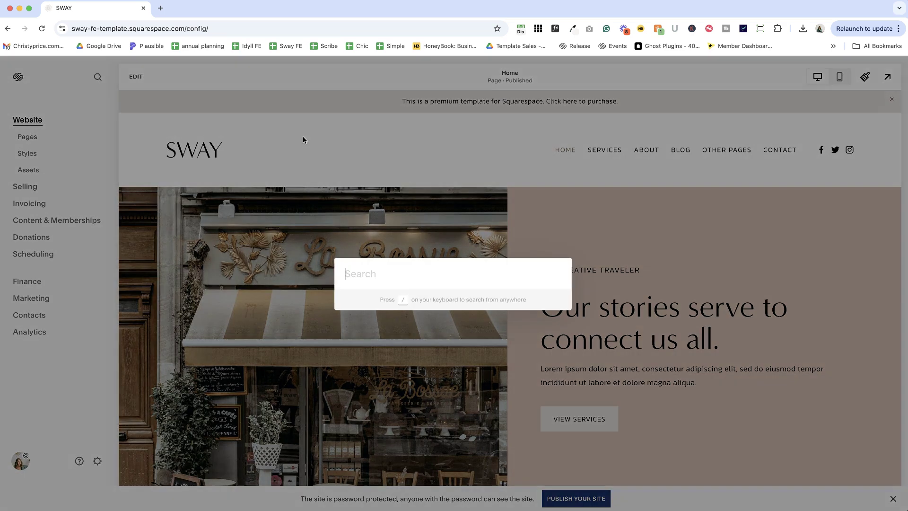
text(p)
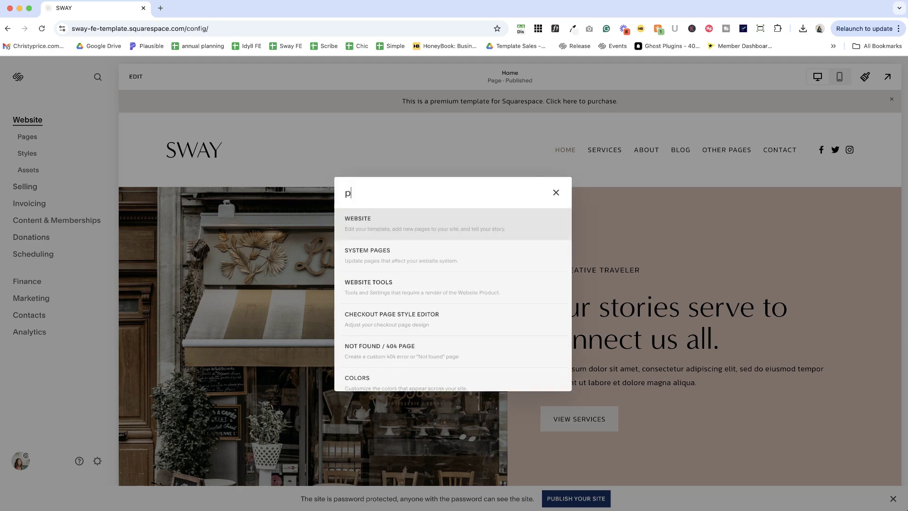
text(int)
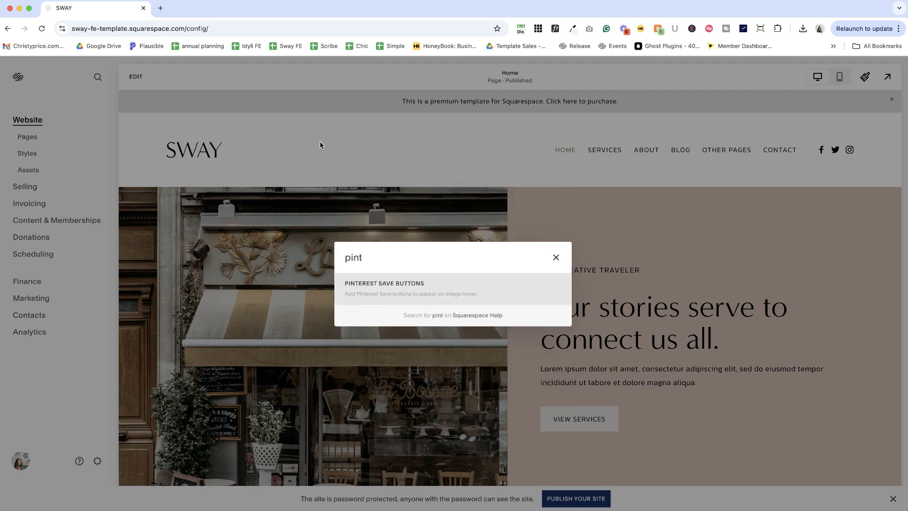
click(407, 291)
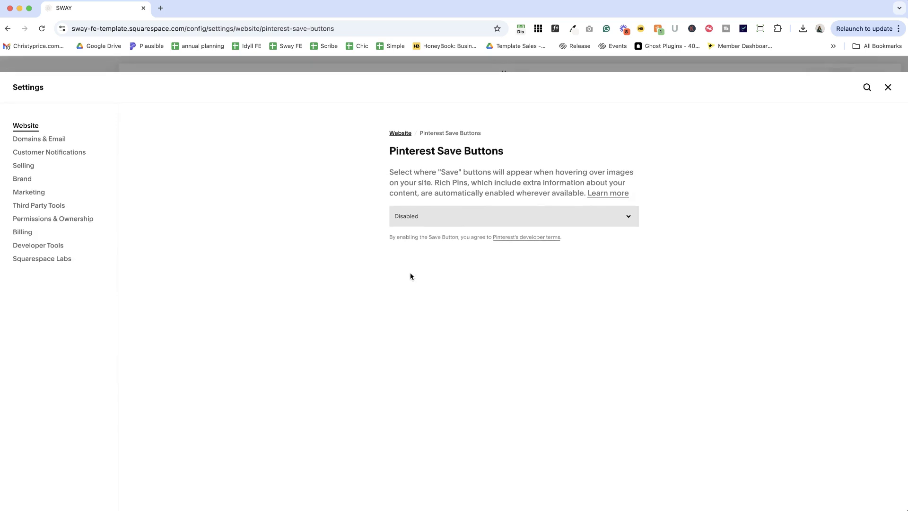
Review the Save buttons dropdown options without changing them, then open the Learn more help article.
click(461, 217)
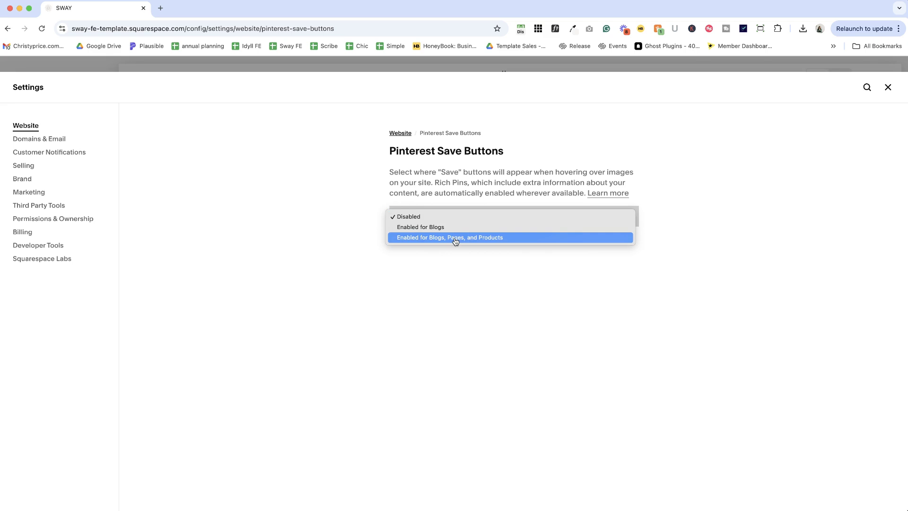
click(503, 273)
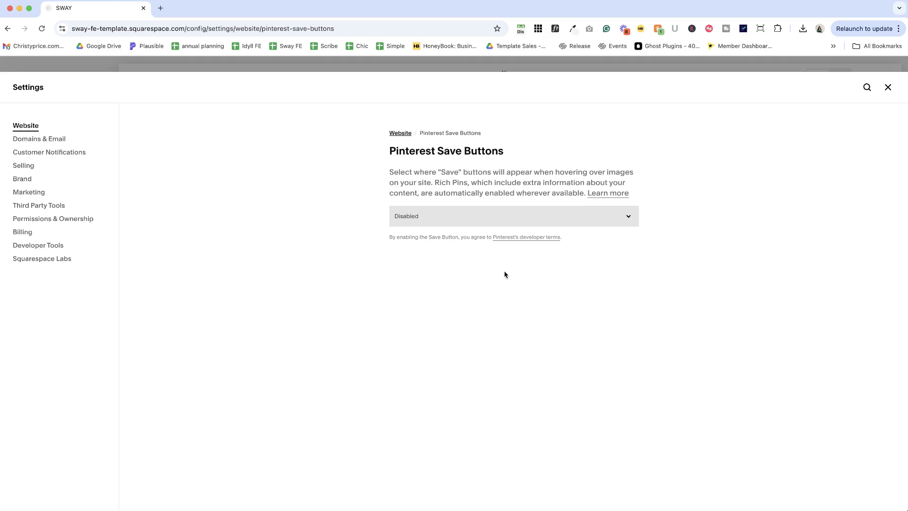
click(607, 194)
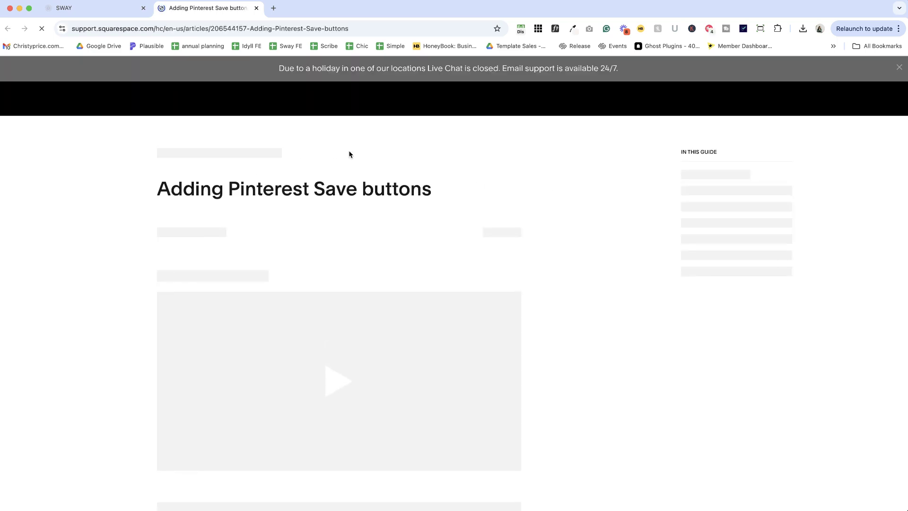
Read through the help article's rules on where Save buttons display and never display.
scroll(349, 154, down, 3)
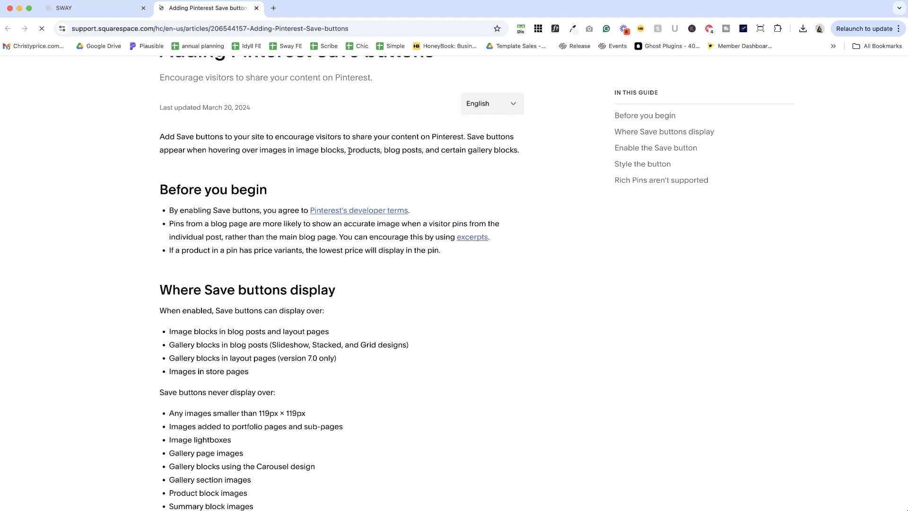
scroll(349, 151, down, 2)
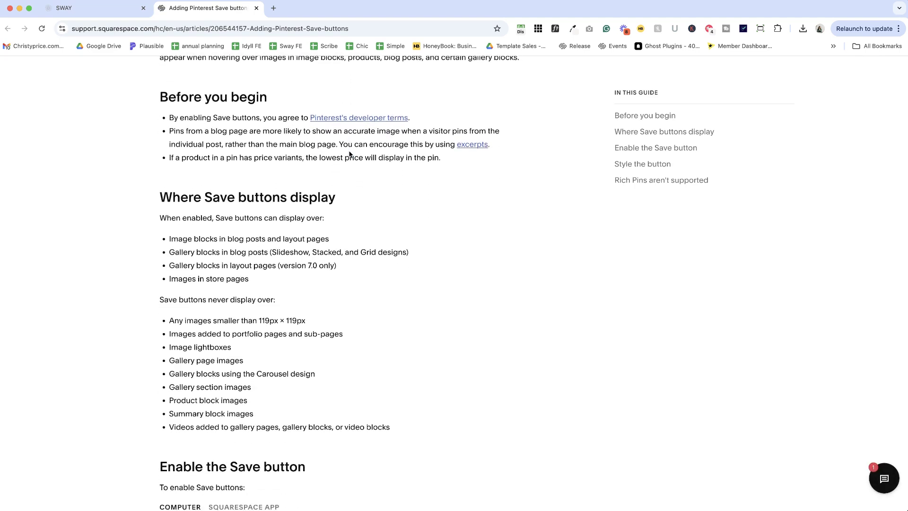
scroll(349, 155, down, 1)
drag(154, 274, 426, 421)
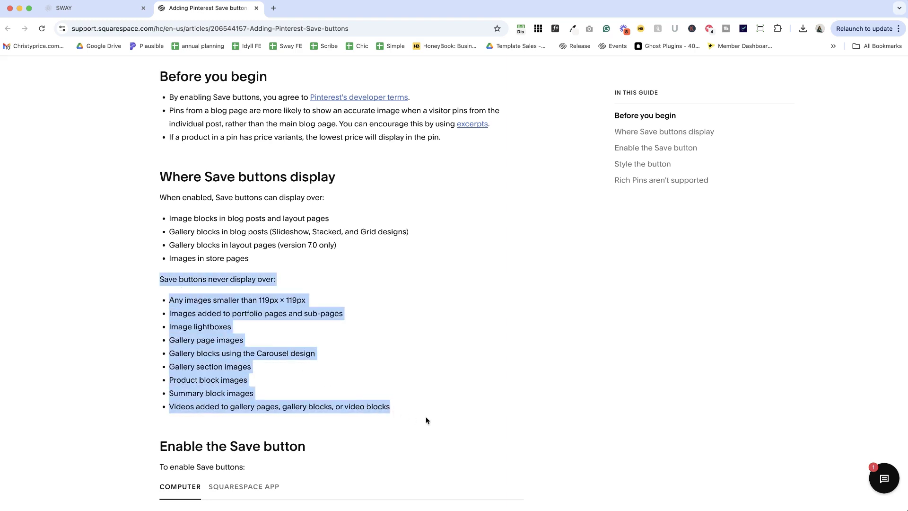
click(222, 296)
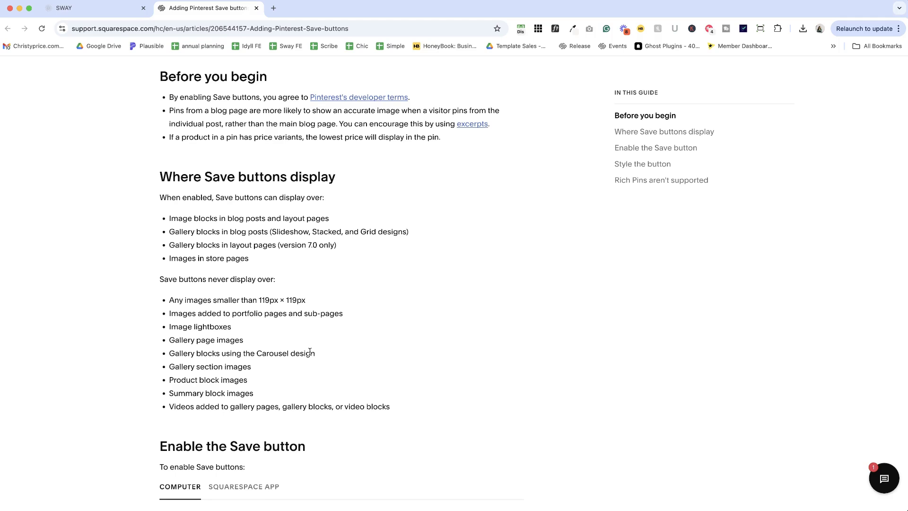
Back in the site tab, set Pinterest Save buttons to Enabled for Blogs.
click(101, 9)
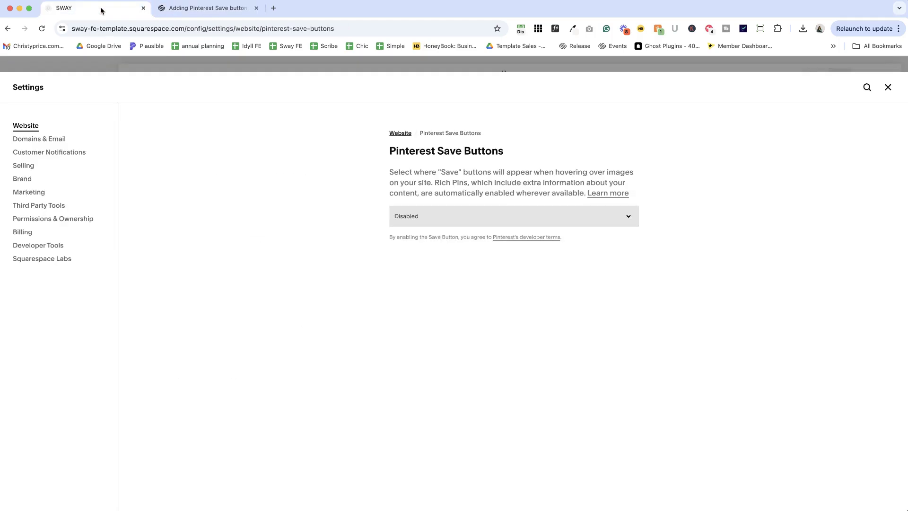
click(429, 217)
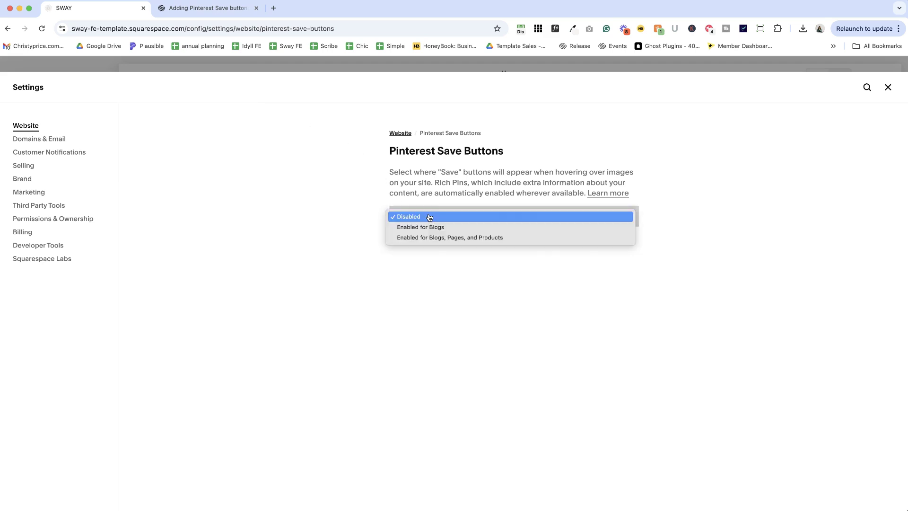
click(429, 228)
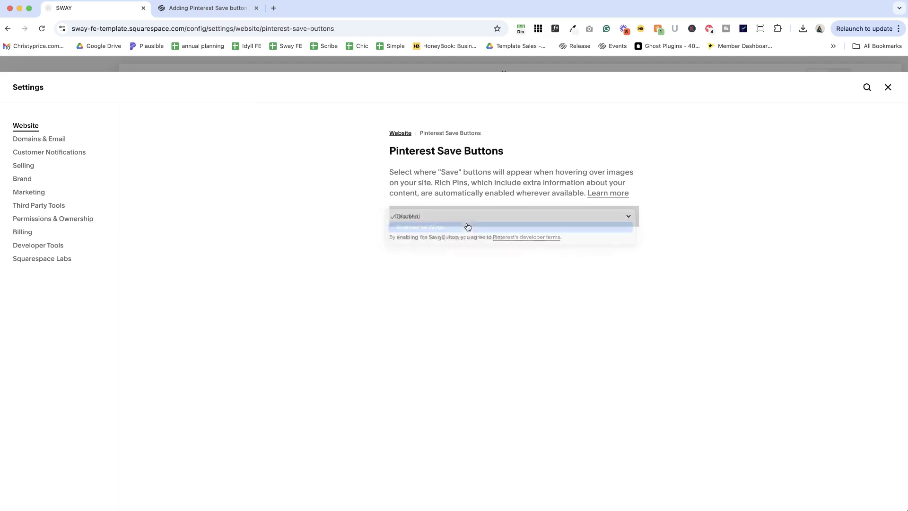
scroll(458, 222, down, 1)
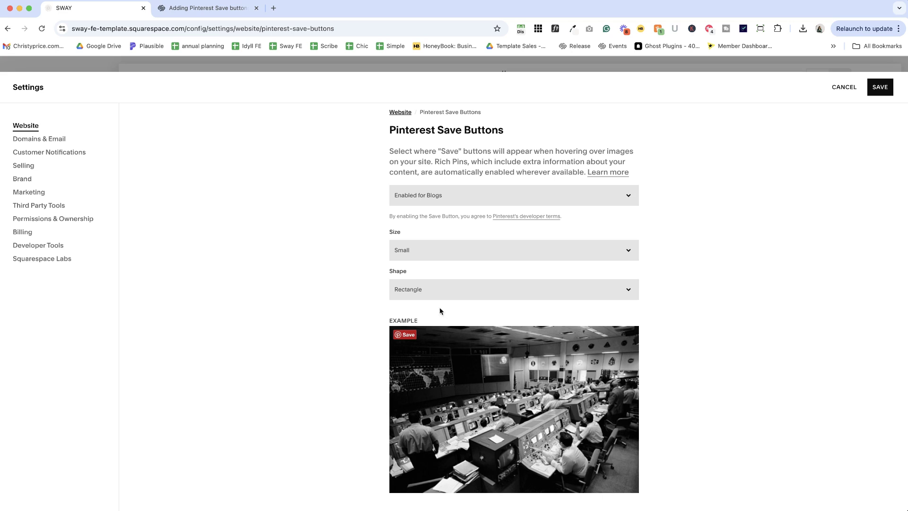
Preview the Large button size and the Circle button shape.
click(418, 250)
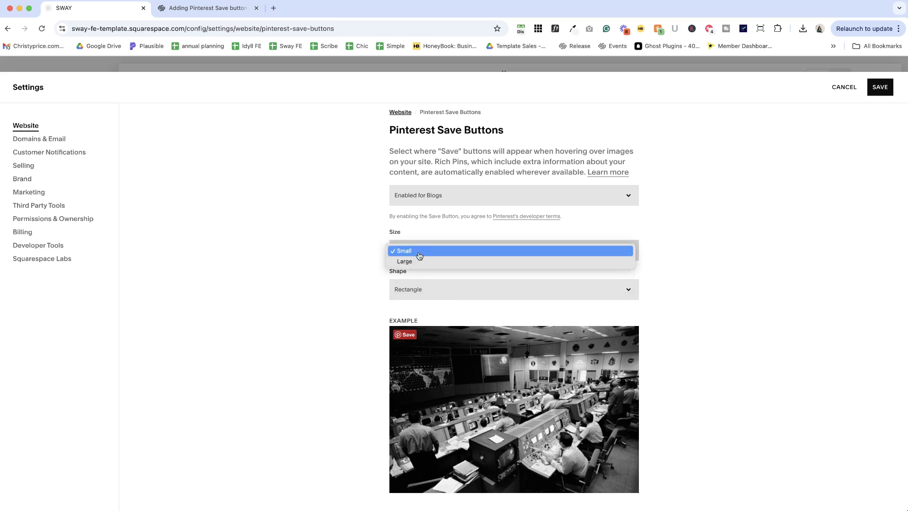
click(419, 259)
click(419, 260)
click(416, 261)
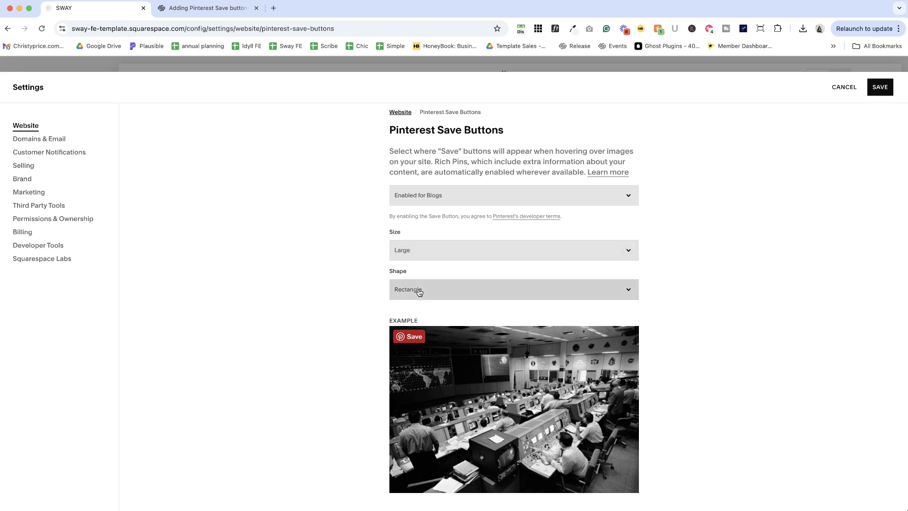
click(418, 289)
click(417, 305)
Set the Save button to Small size and Rectangle shape, and save the settings.
click(423, 253)
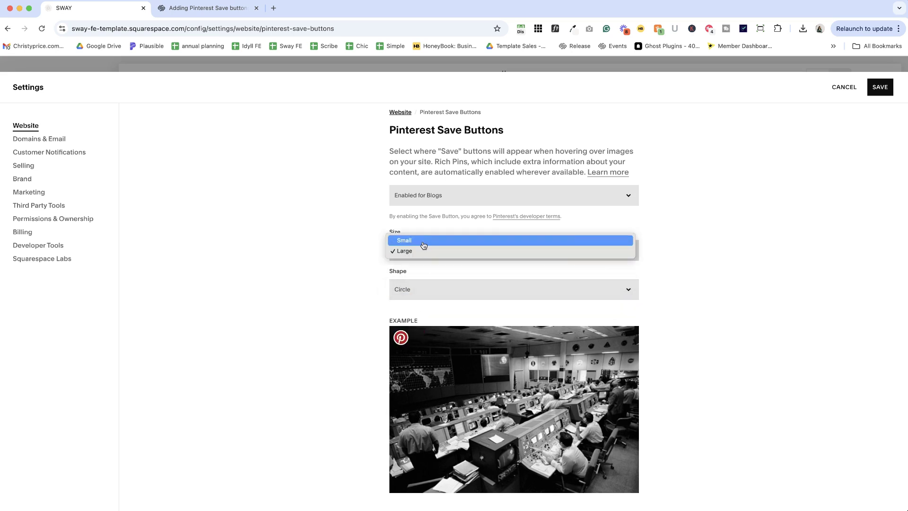
click(424, 241)
click(420, 289)
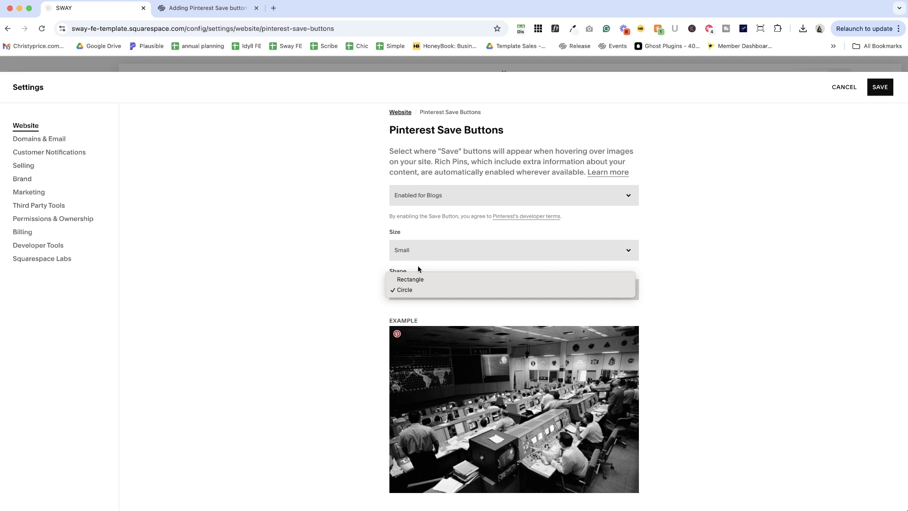
click(418, 280)
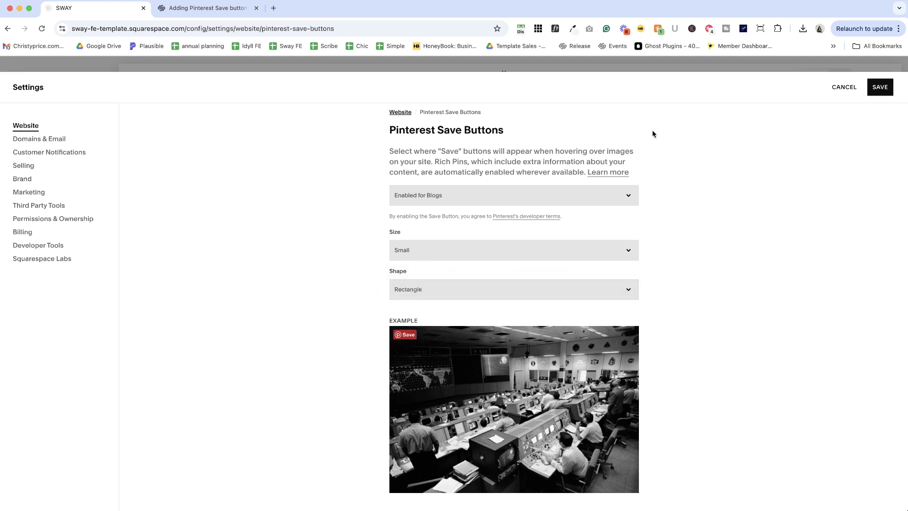
click(880, 87)
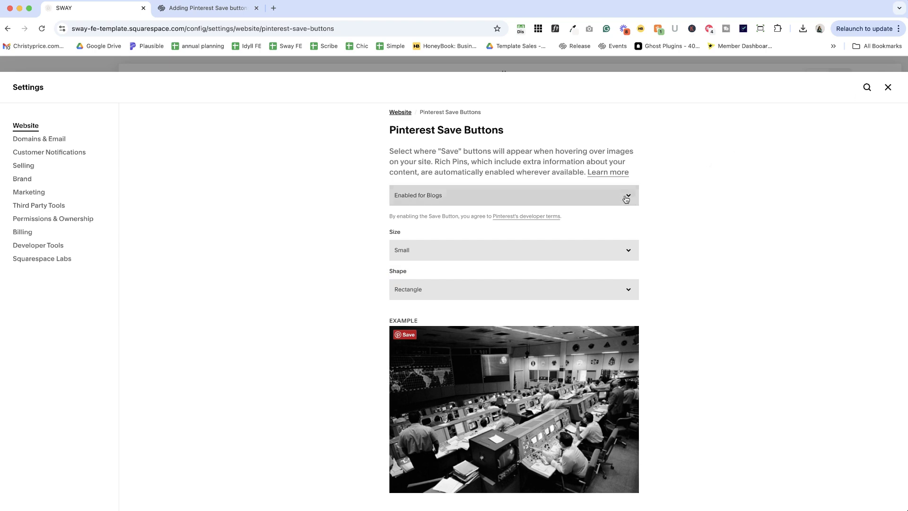
Close settings and open the first blog post, 'The right (or wrong) point of view'.
click(887, 88)
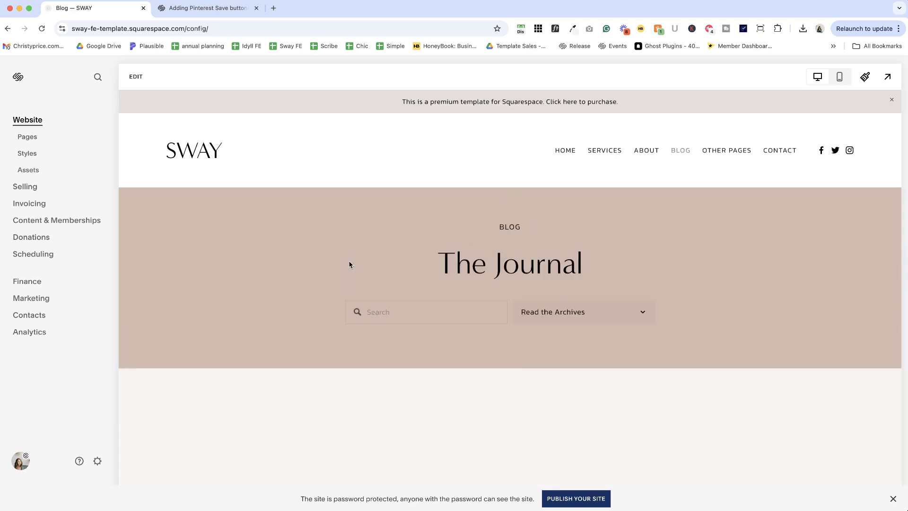
scroll(403, 303, down, 4)
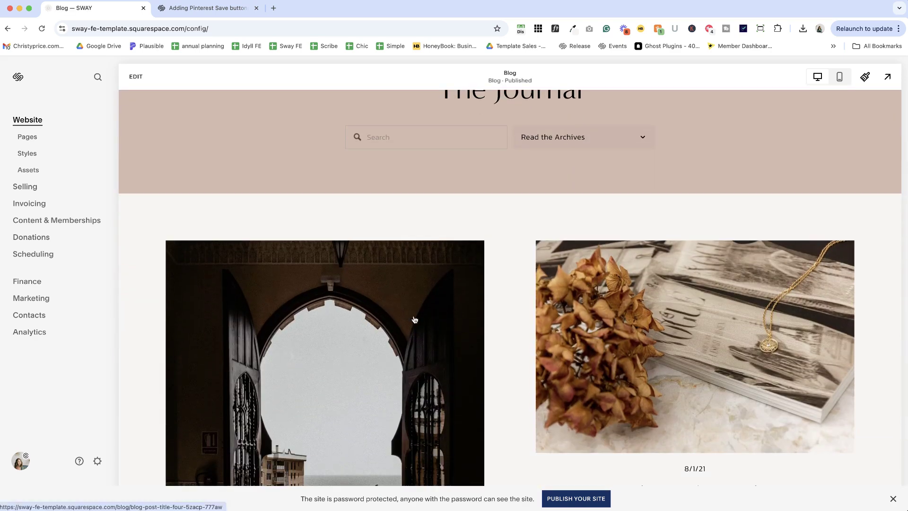
click(346, 327)
Check the small rectangular Pinterest Save button on the post's main image.
scroll(418, 309, down, 5)
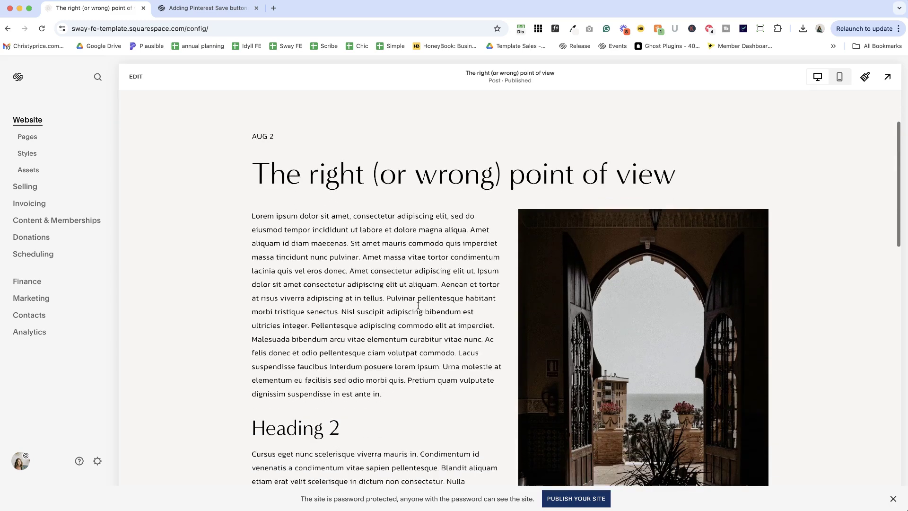
mouse_move(554, 203)
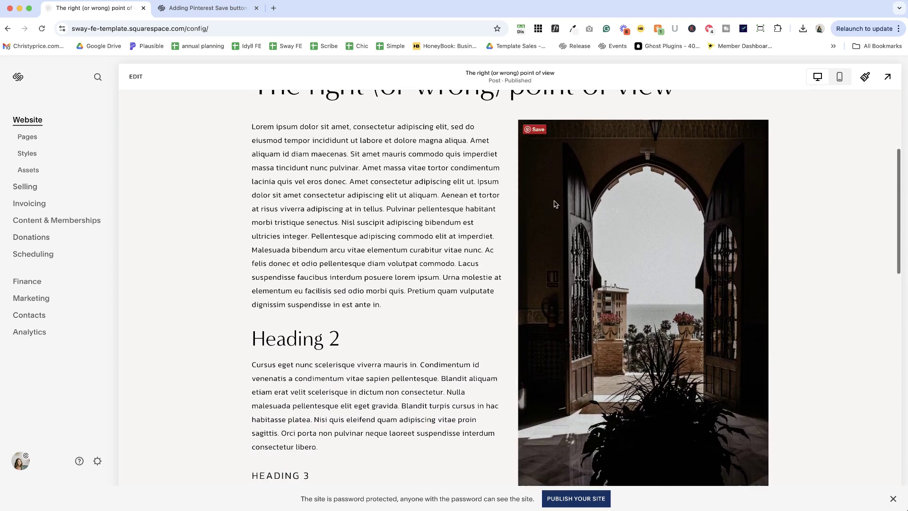
click(537, 131)
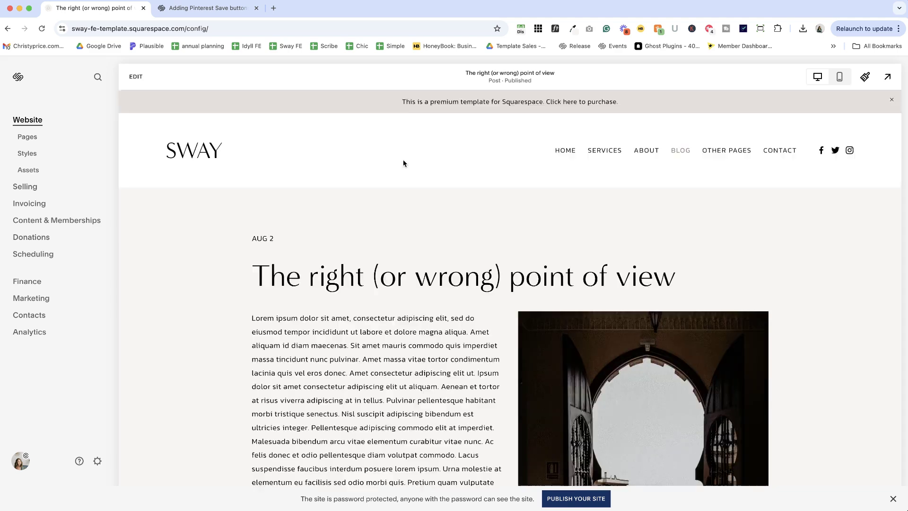
scroll(402, 162, down, 2)
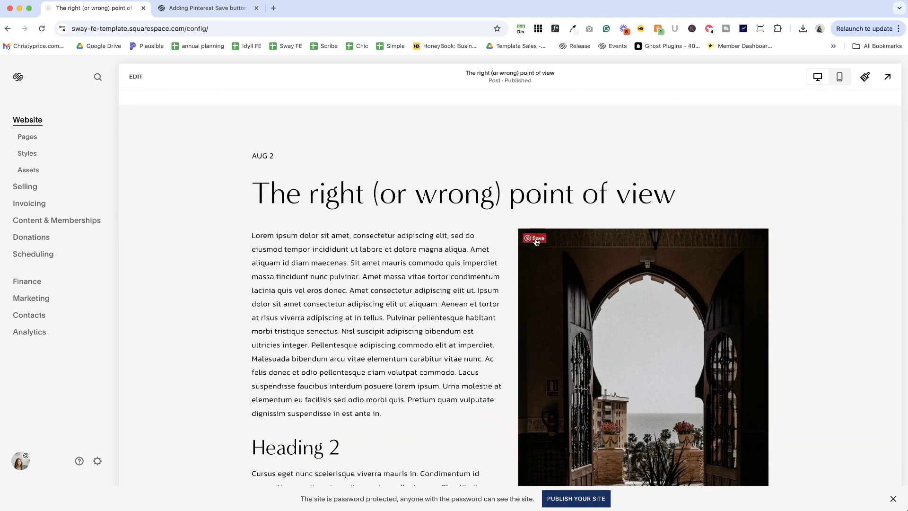